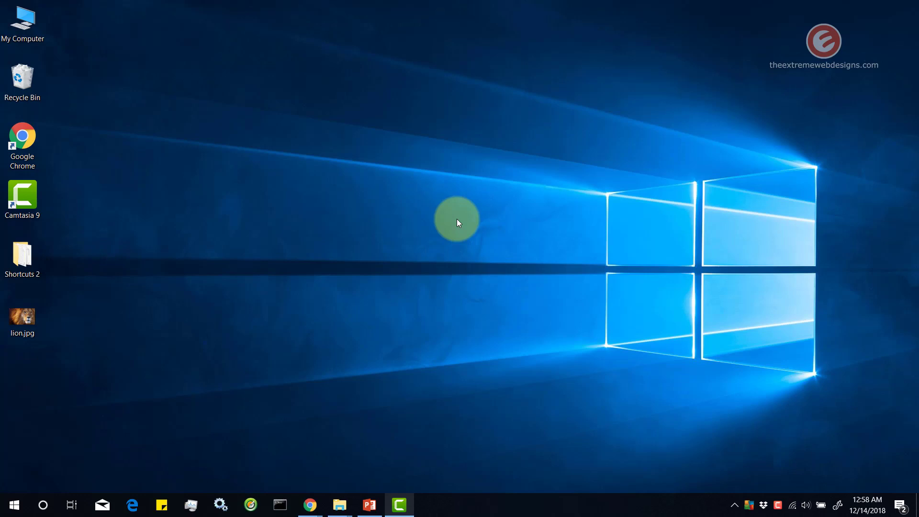
Open Personalize from the desktop menu, keep Picture as the background type, and browse for an image
{"action": "right_click", "coordinate": [320, 204]}
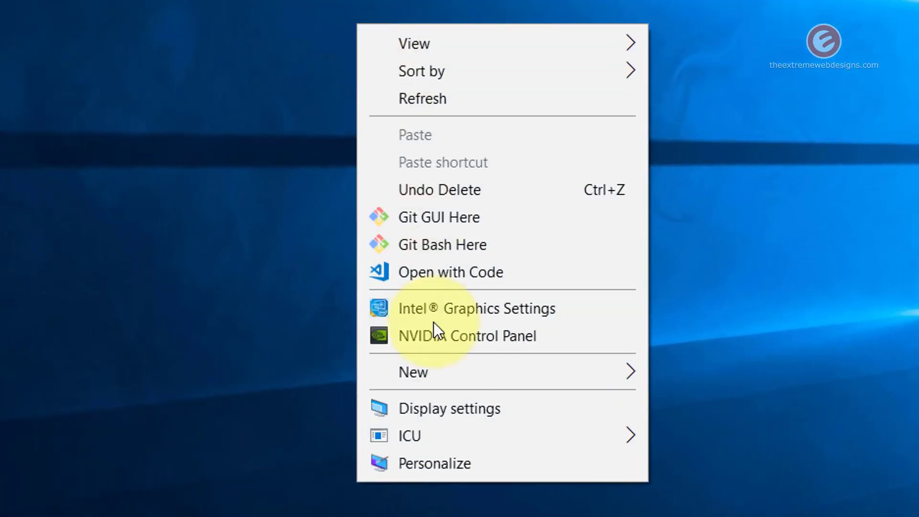
{"action": "left_click", "coordinate": [504, 466]}
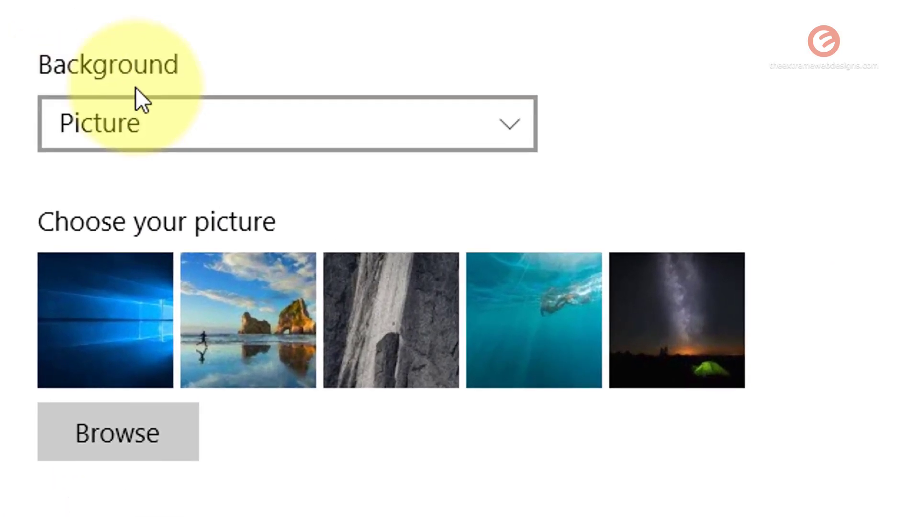
{"action": "left_click", "coordinate": [149, 124]}
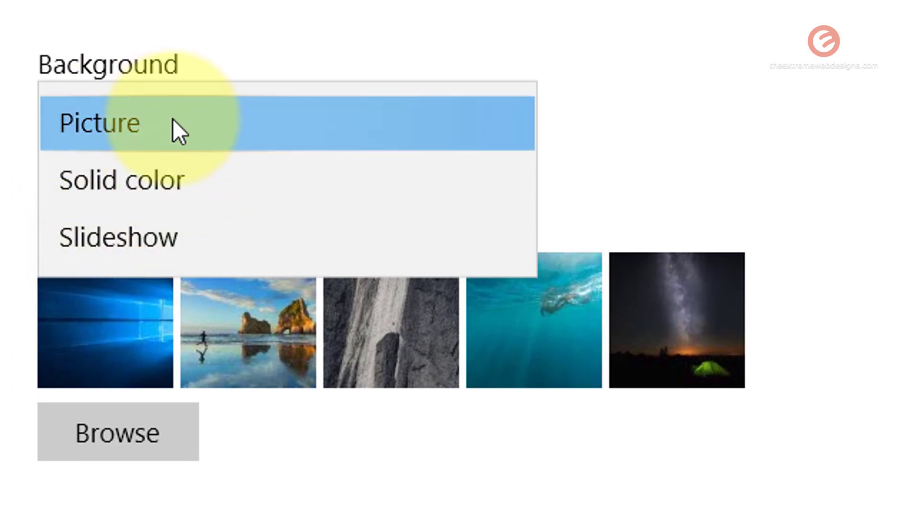
{"action": "left_click", "coordinate": [173, 120]}
{"action": "left_click", "coordinate": [167, 435]}
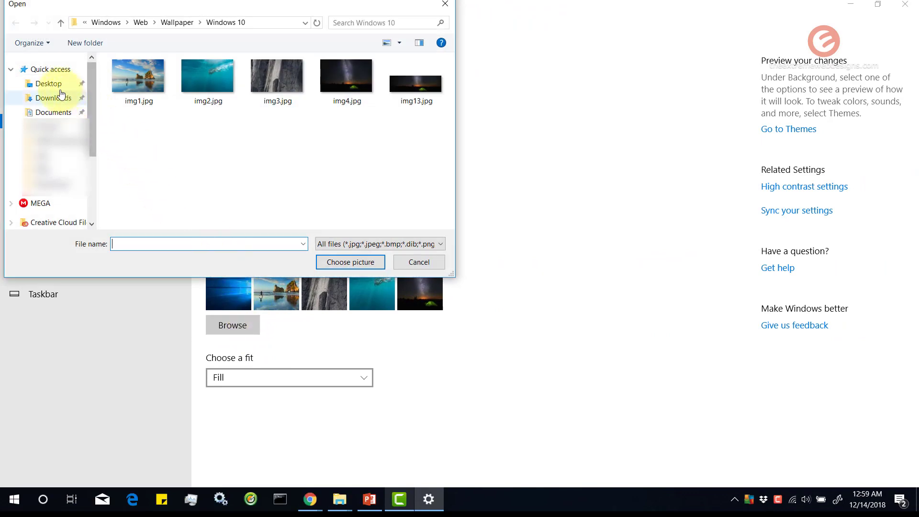
Set lion.jpg from the Desktop folder as the background and minimize Settings to view it
{"action": "left_click", "coordinate": [56, 84]}
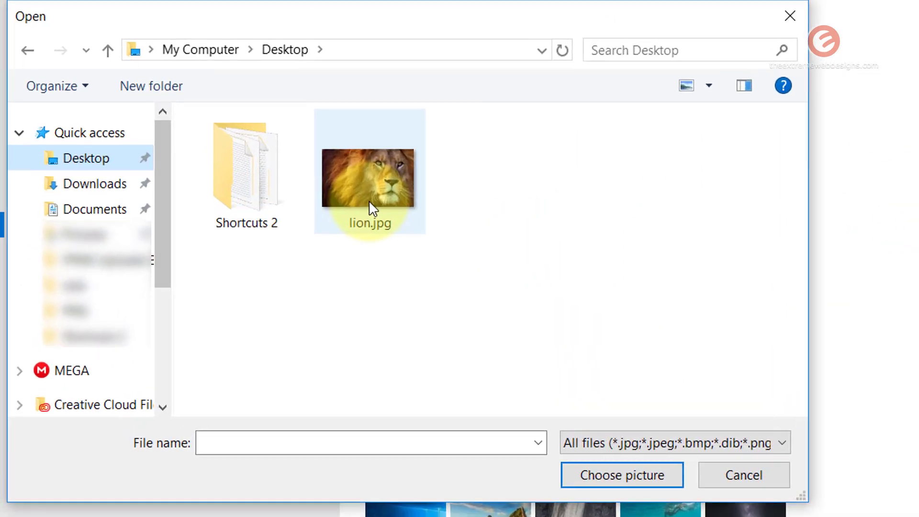
{"action": "left_click", "coordinate": [389, 187]}
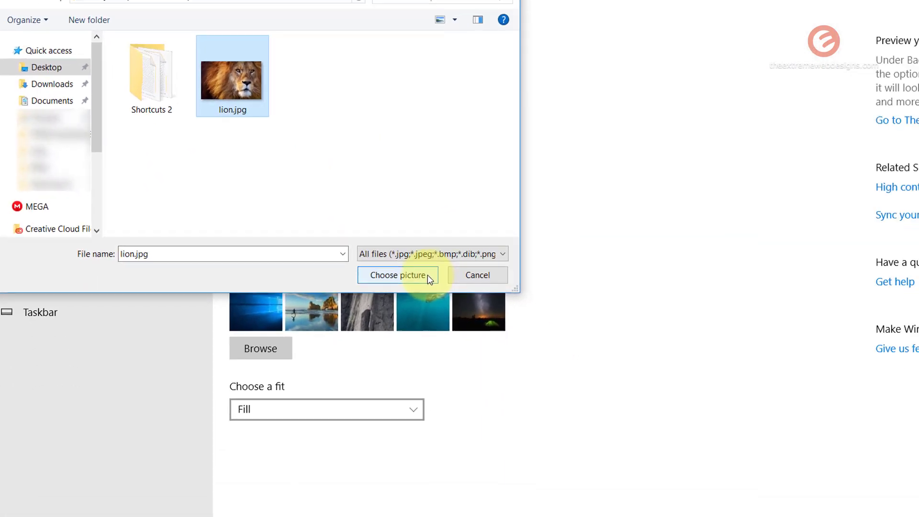
{"action": "left_click", "coordinate": [671, 483]}
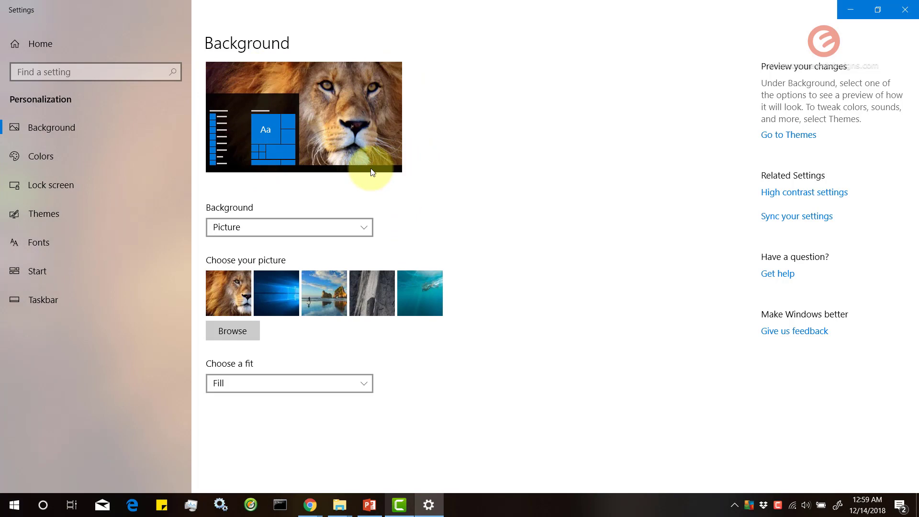
{"action": "left_click", "coordinate": [847, 10]}
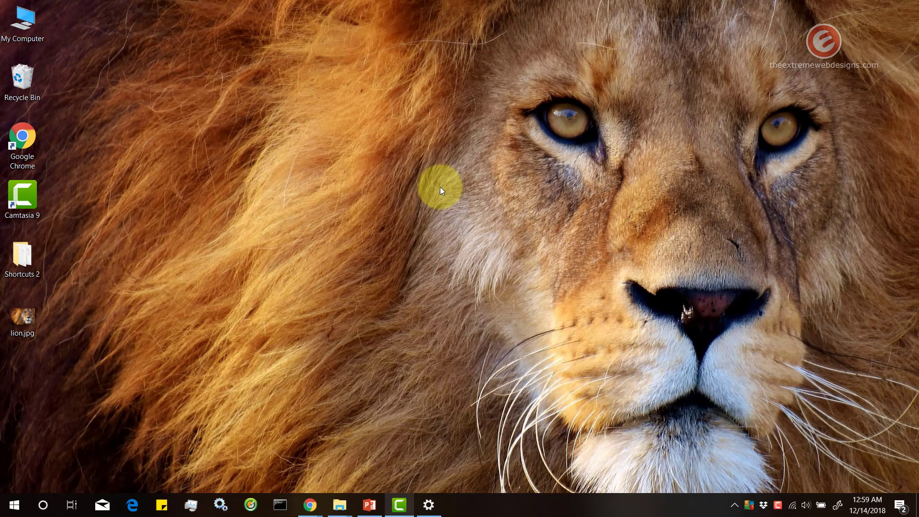
Restore Settings, apply the blue Windows 10 wallpaper thumbnail, and minimize Settings again
{"action": "left_click", "coordinate": [429, 503]}
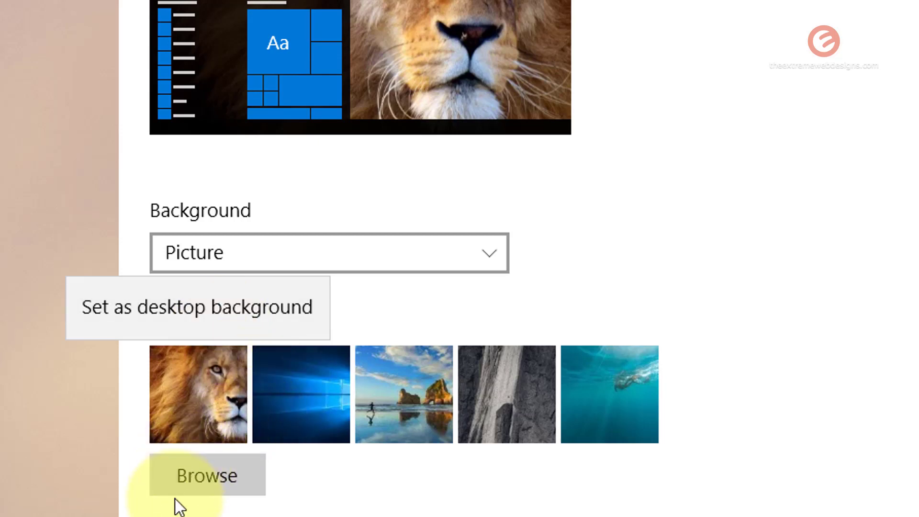
{"action": "left_click", "coordinate": [422, 478]}
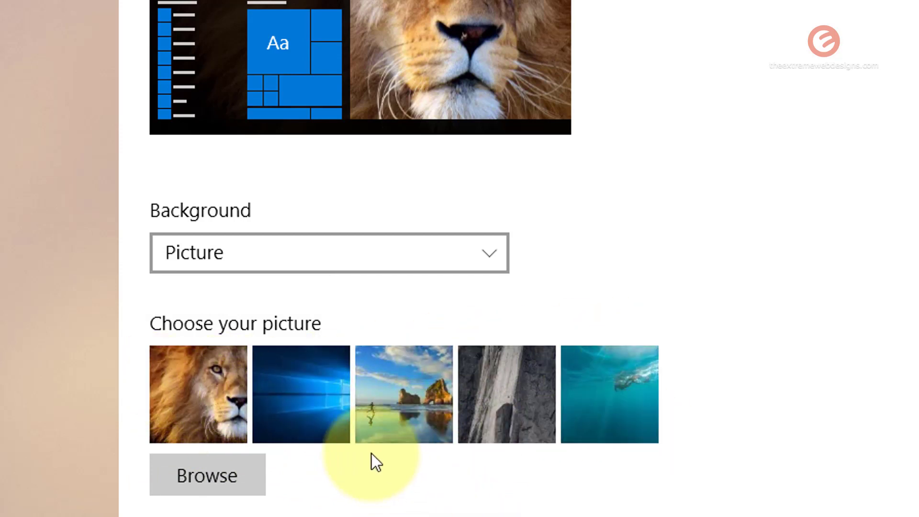
{"action": "left_click", "coordinate": [295, 399]}
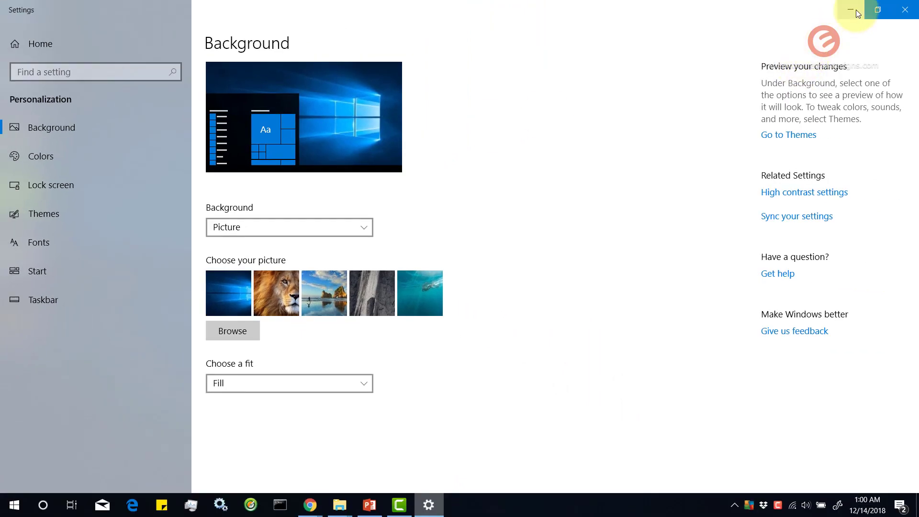
{"action": "left_click", "coordinate": [852, 10]}
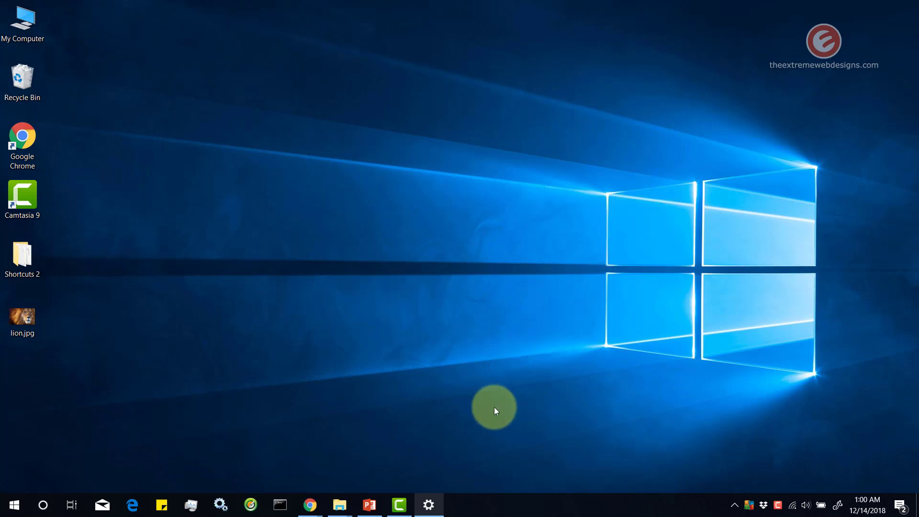
Restore Settings and apply the beach rock-arch picture as the background
{"action": "left_click", "coordinate": [428, 504]}
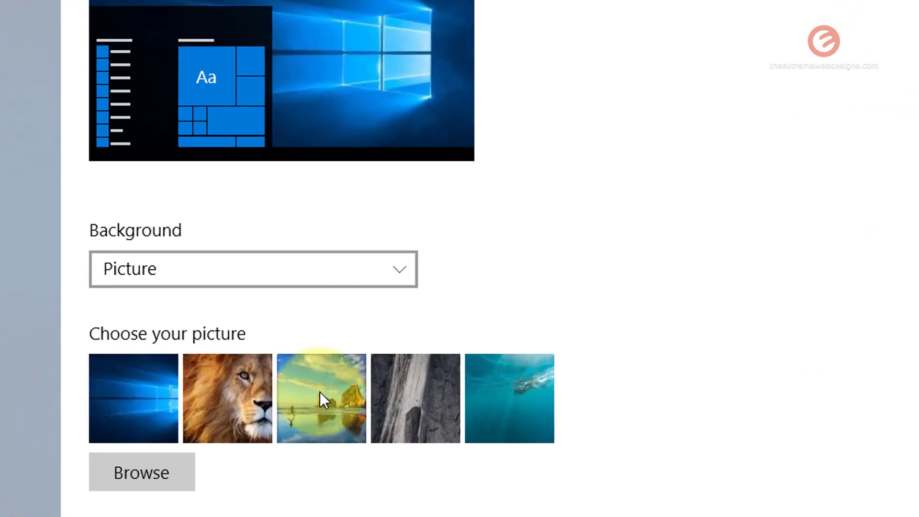
{"action": "left_click", "coordinate": [320, 393]}
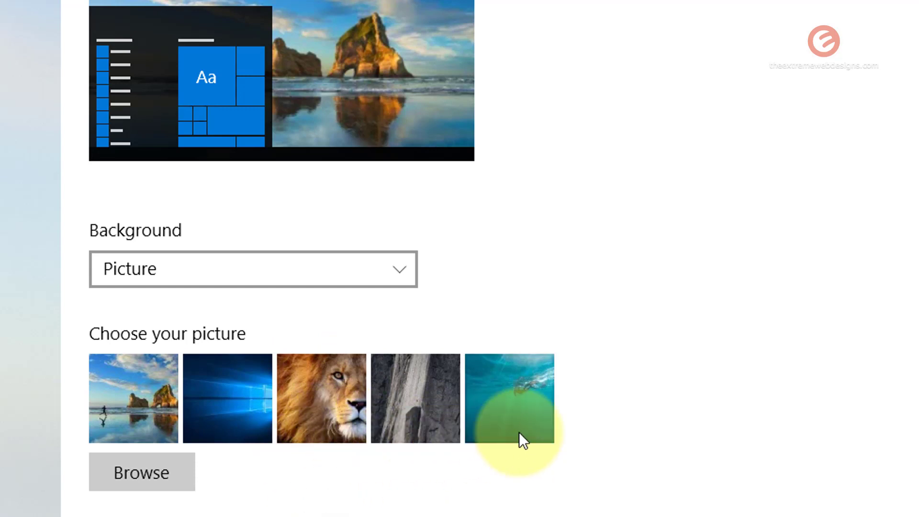
Apply the rock face picture, then the underwater swimmer picture, as the background
{"action": "left_click", "coordinate": [417, 406]}
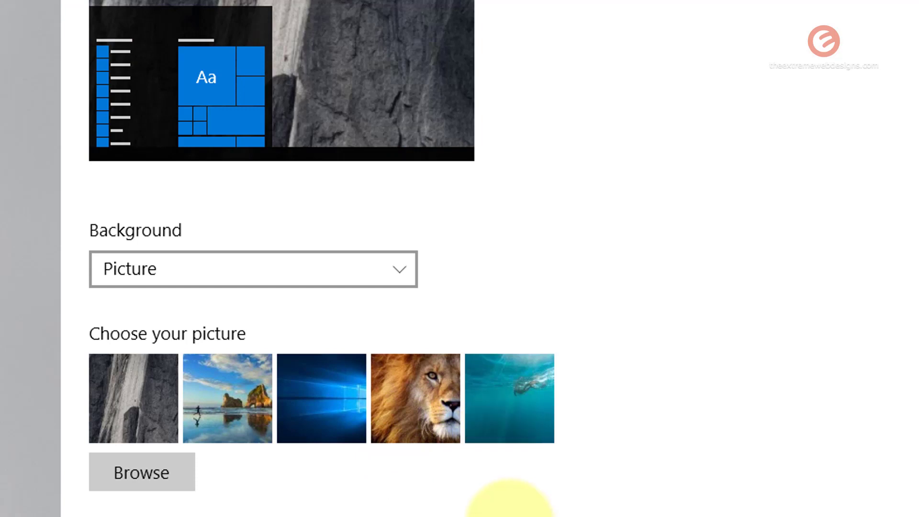
{"action": "left_click", "coordinate": [520, 410]}
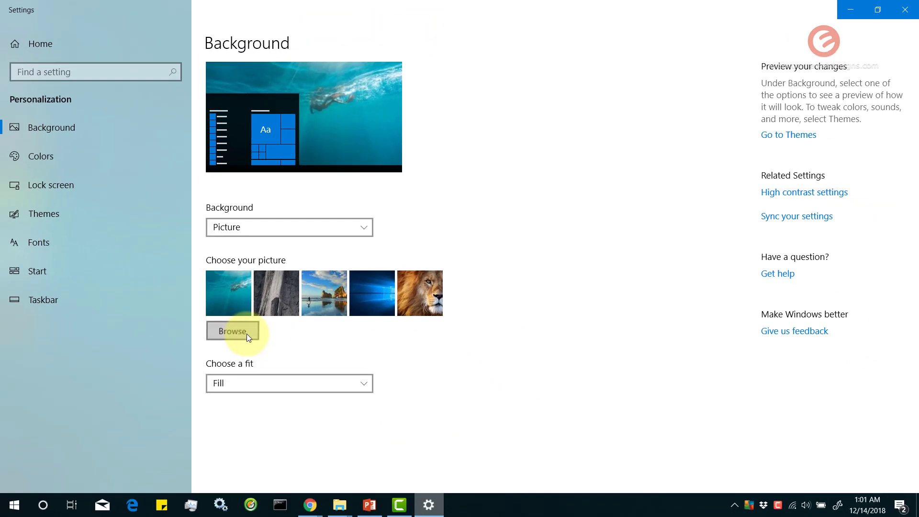
Browse for another background image and open the OS (C:) drive from This PC
{"action": "left_click", "coordinate": [247, 334]}
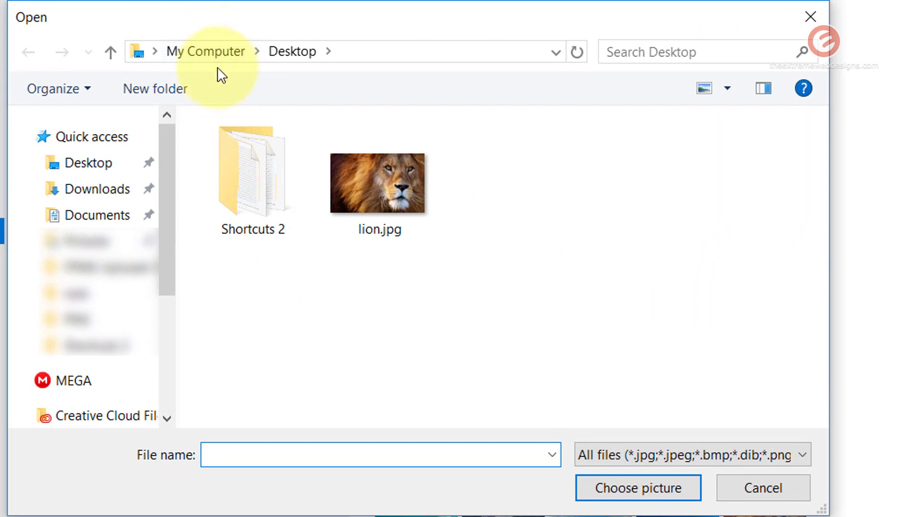
{"action": "left_click", "coordinate": [227, 51]}
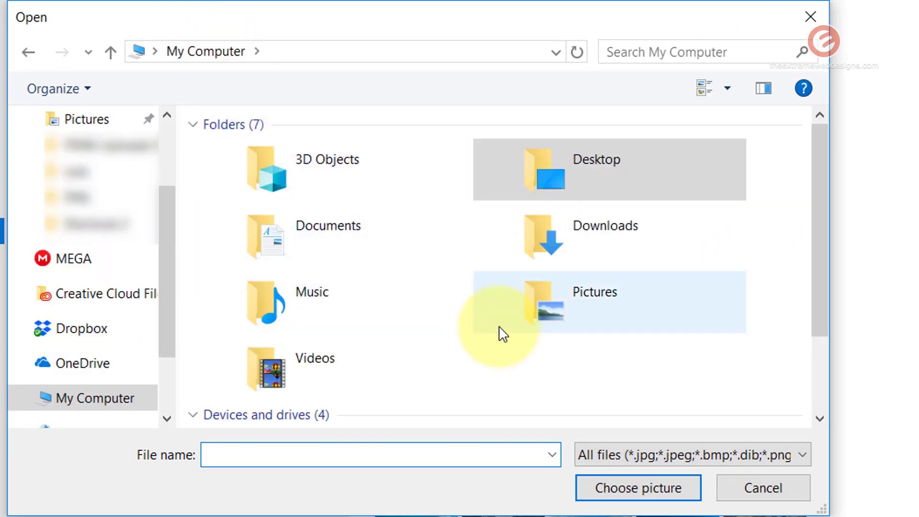
{"action": "scroll", "coordinate": [499, 330], "scroll_direction": "down", "scroll_amount": 3}
{"action": "double_click", "coordinate": [377, 332]}
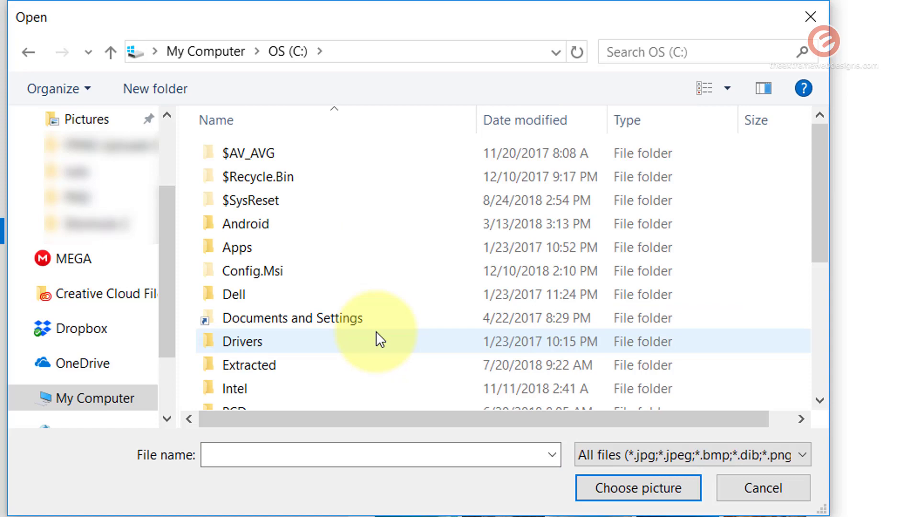
Navigate through the Windows and Web folders into C:\Windows\Web\Wallpaper
{"action": "scroll", "coordinate": [376, 331], "scroll_direction": "down", "scroll_amount": 2}
{"action": "scroll", "coordinate": [376, 331], "scroll_direction": "down", "scroll_amount": 2}
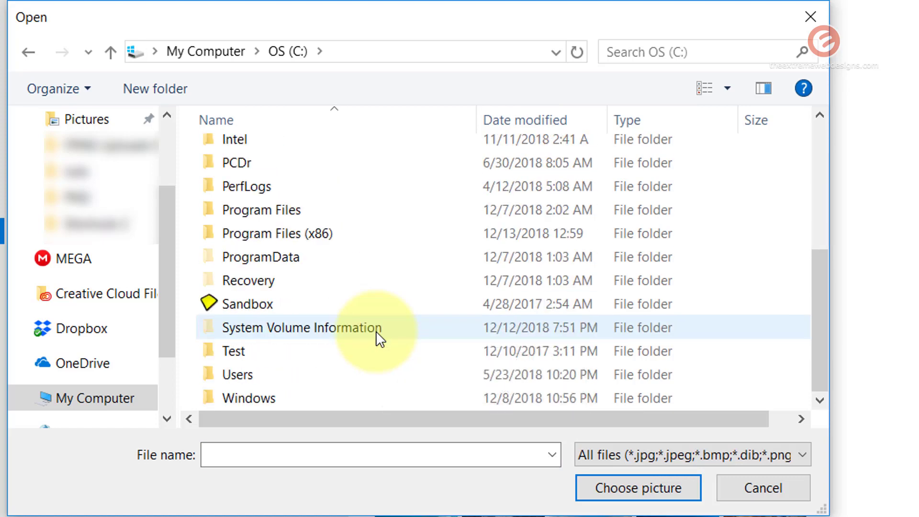
{"action": "double_click", "coordinate": [249, 399]}
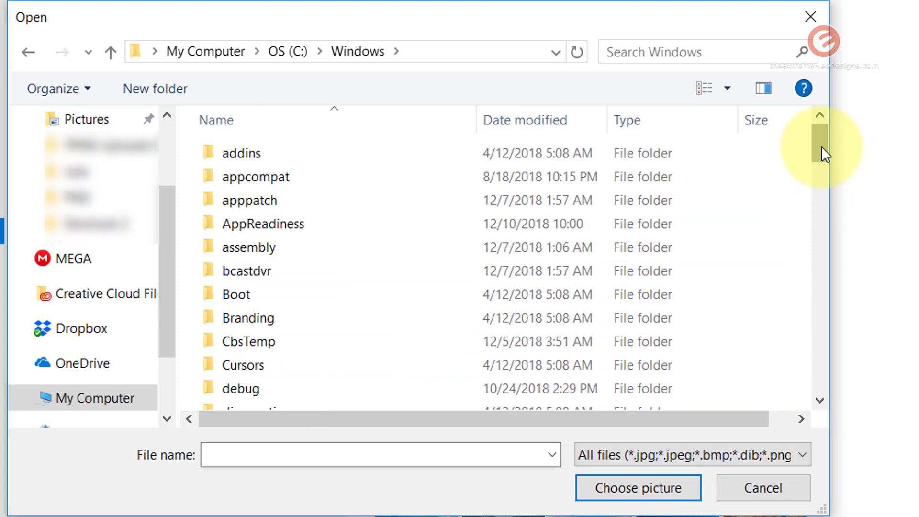
{"action": "left_click_drag", "start_coordinate": [823, 146], "coordinate": [811, 248]}
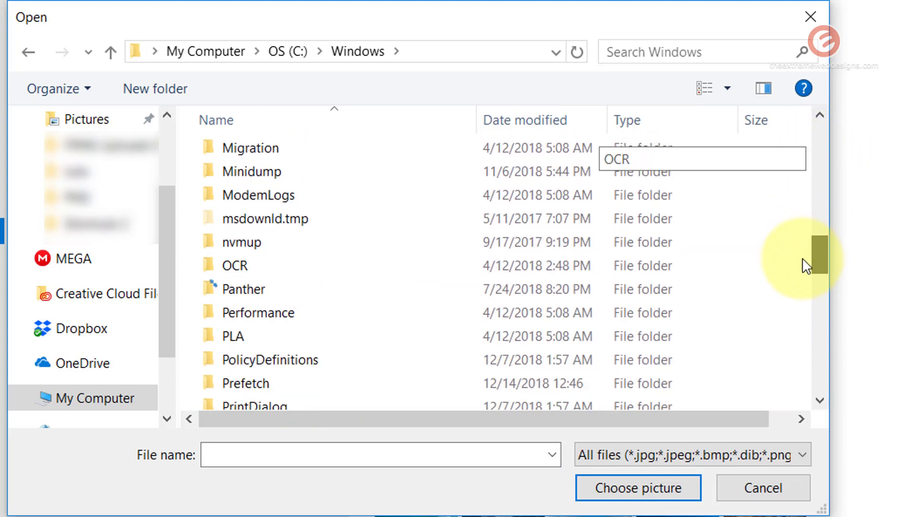
{"action": "left_click_drag", "start_coordinate": [805, 264], "coordinate": [769, 354]}
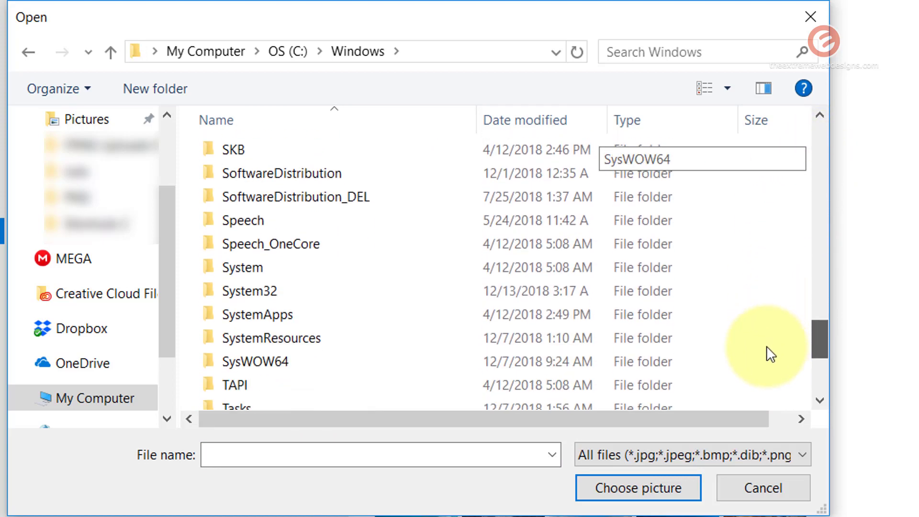
{"action": "scroll", "coordinate": [477, 364], "scroll_direction": "down", "scroll_amount": 3}
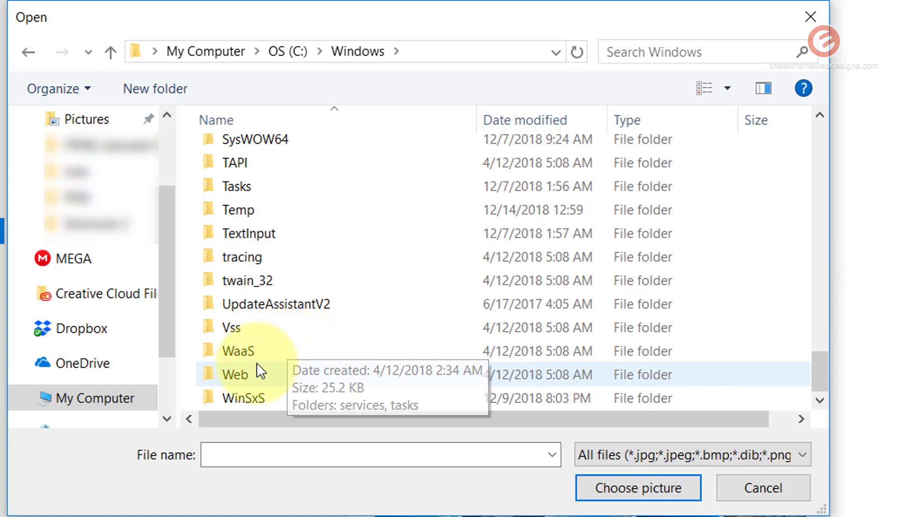
{"action": "double_click", "coordinate": [253, 372]}
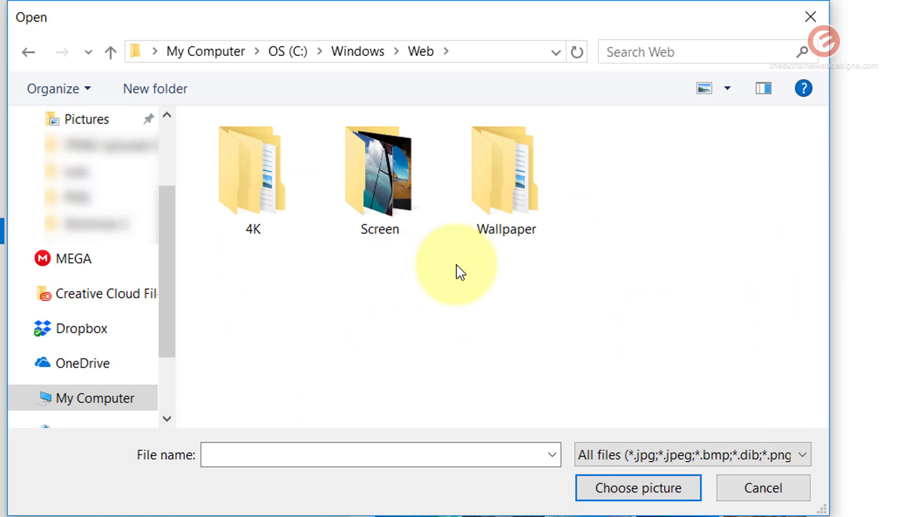
{"action": "double_click", "coordinate": [500, 201]}
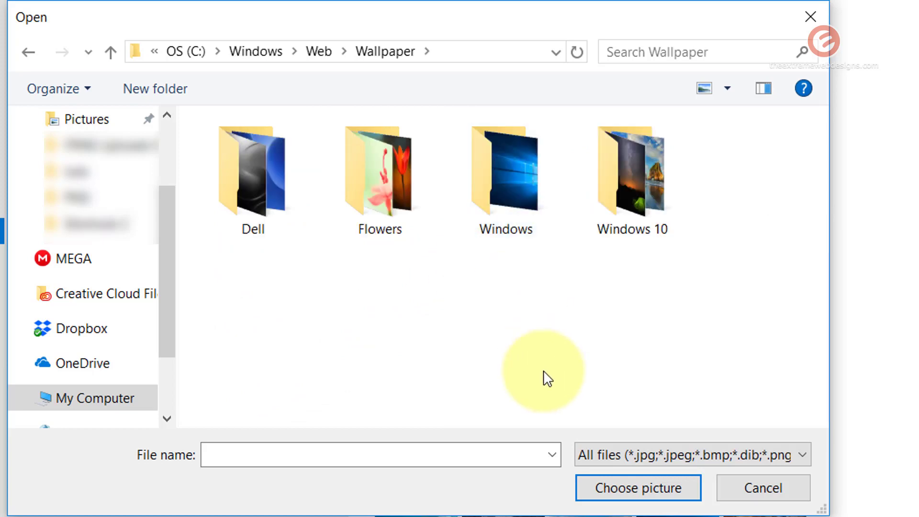
Look through the Windows 10, Windows, Flowers and Dell collections, then select Windows 10's img4.jpg
{"action": "double_click", "coordinate": [643, 211]}
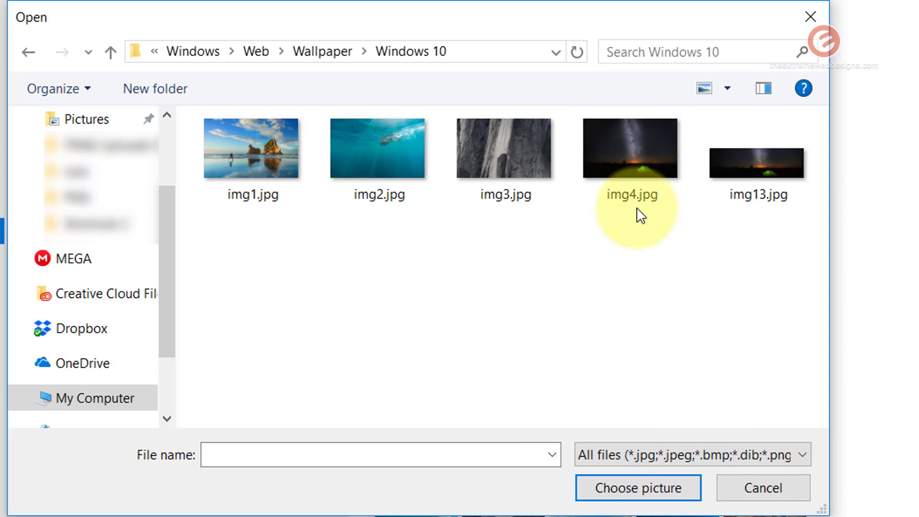
{"action": "left_click", "coordinate": [613, 189]}
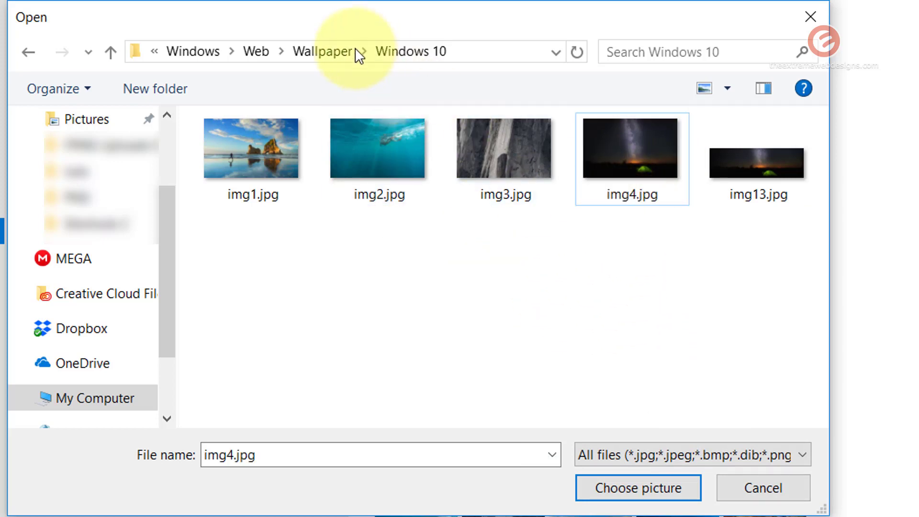
{"action": "left_click", "coordinate": [324, 52]}
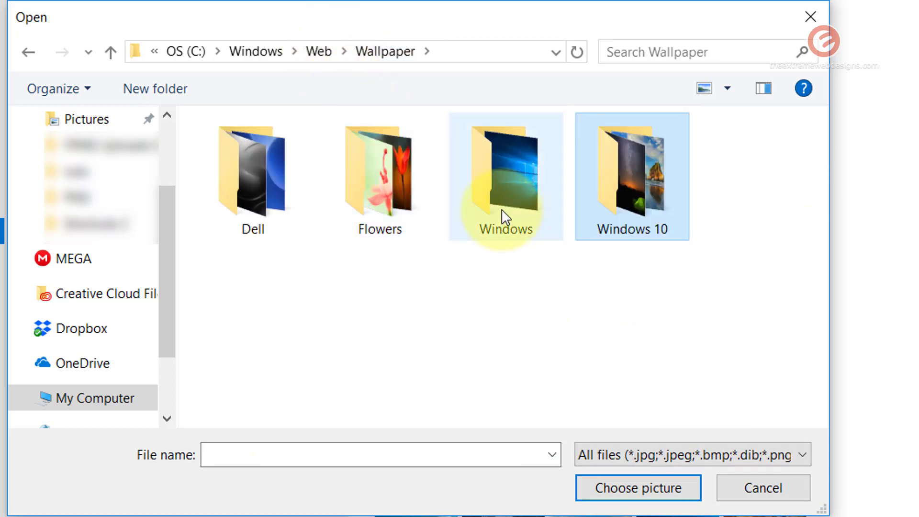
{"action": "double_click", "coordinate": [509, 198]}
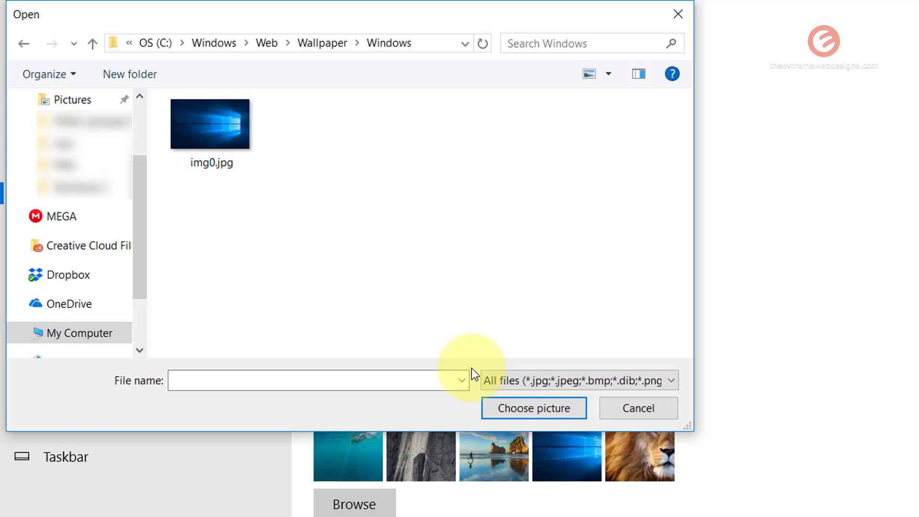
{"action": "left_click", "coordinate": [323, 44]}
{"action": "double_click", "coordinate": [303, 177]}
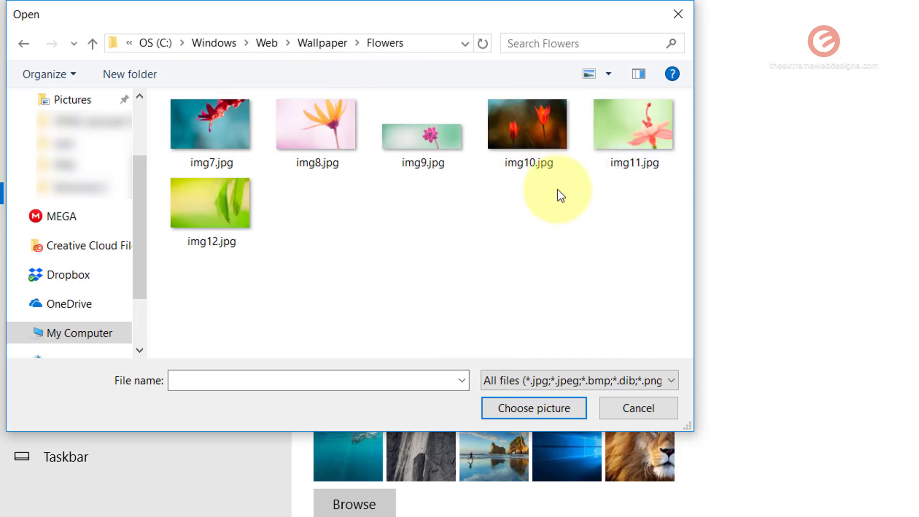
{"action": "left_click", "coordinate": [327, 41]}
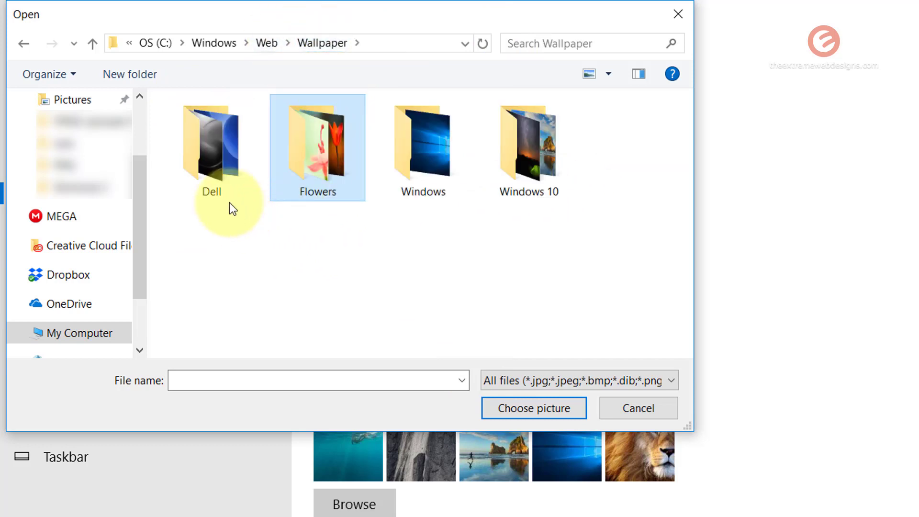
{"action": "double_click", "coordinate": [216, 164]}
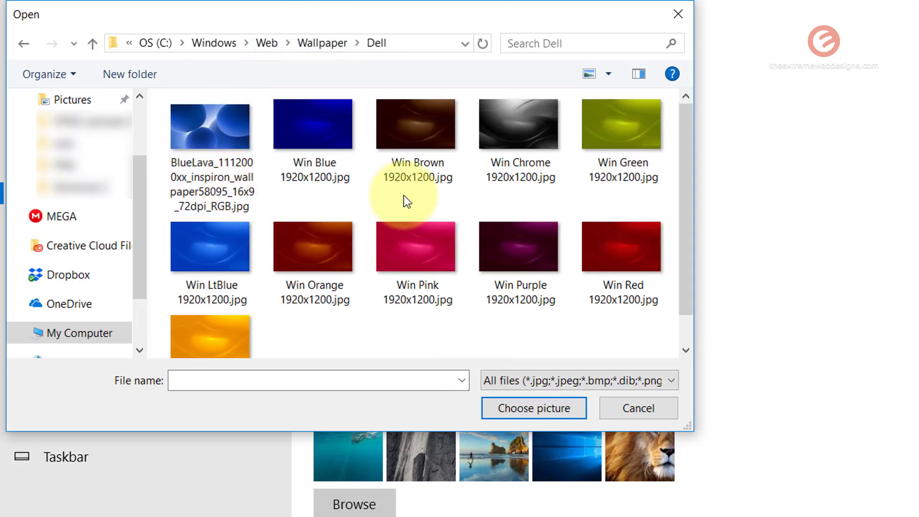
{"action": "left_click", "coordinate": [334, 42]}
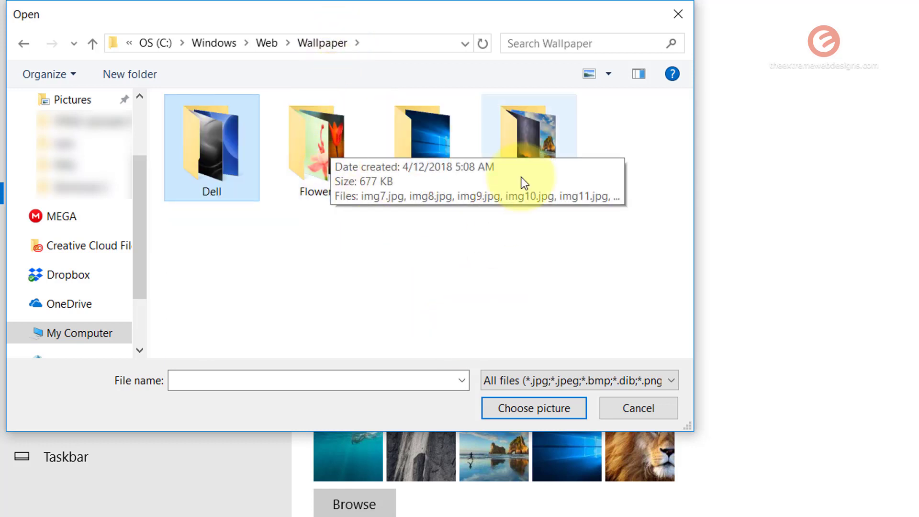
{"action": "double_click", "coordinate": [530, 168]}
{"action": "left_click", "coordinate": [513, 146]}
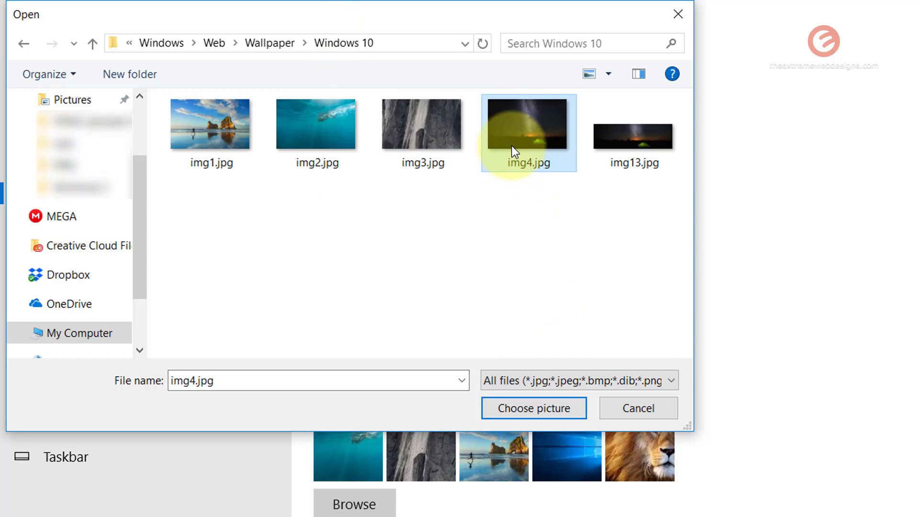
Apply img4.jpg as the background and minimize Settings, restoring and re-minimizing it to view the desktop
{"action": "left_click", "coordinate": [577, 408]}
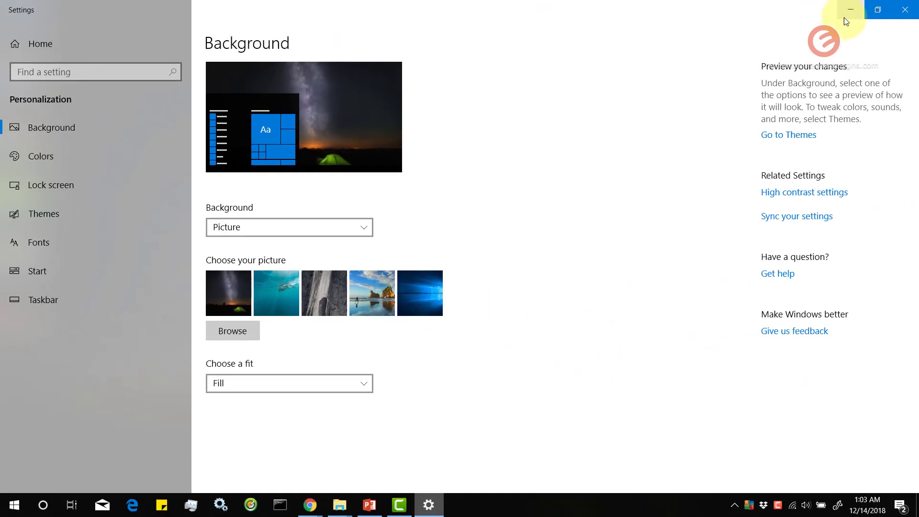
{"action": "left_click", "coordinate": [852, 19]}
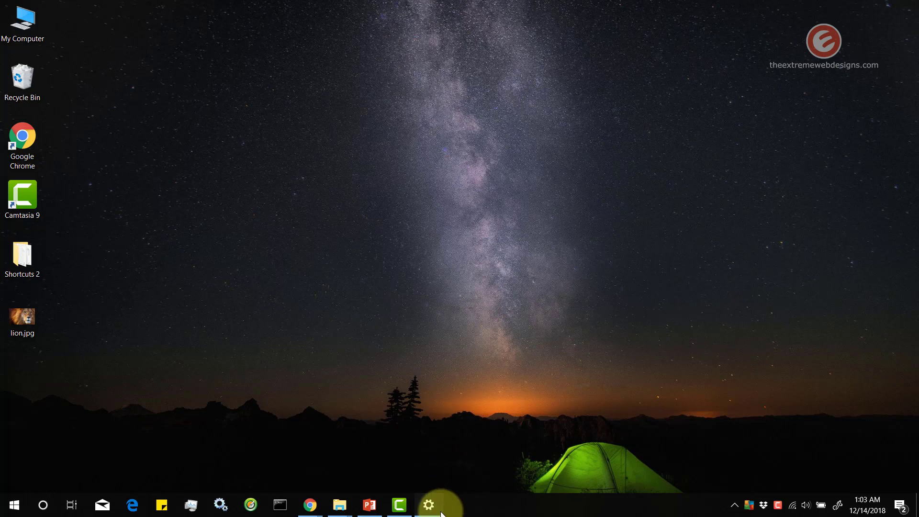
{"action": "left_click", "coordinate": [429, 504]}
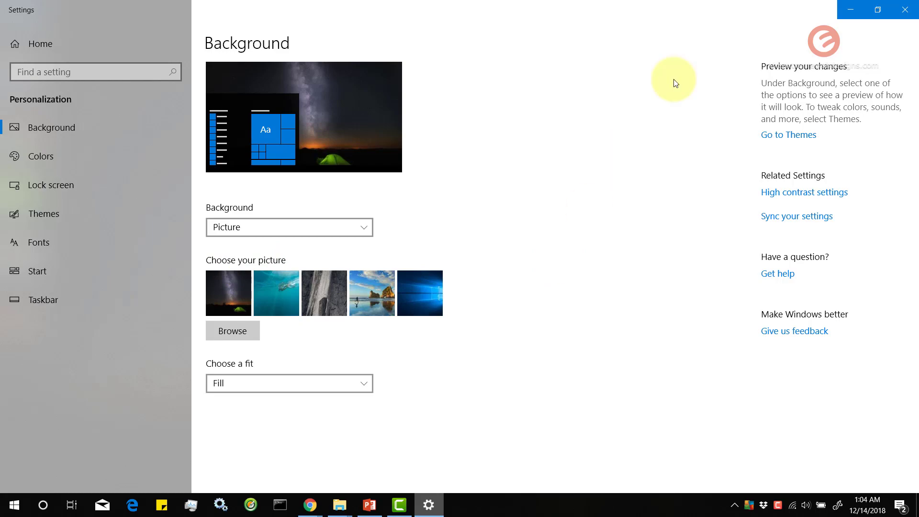
{"action": "left_click", "coordinate": [853, 12]}
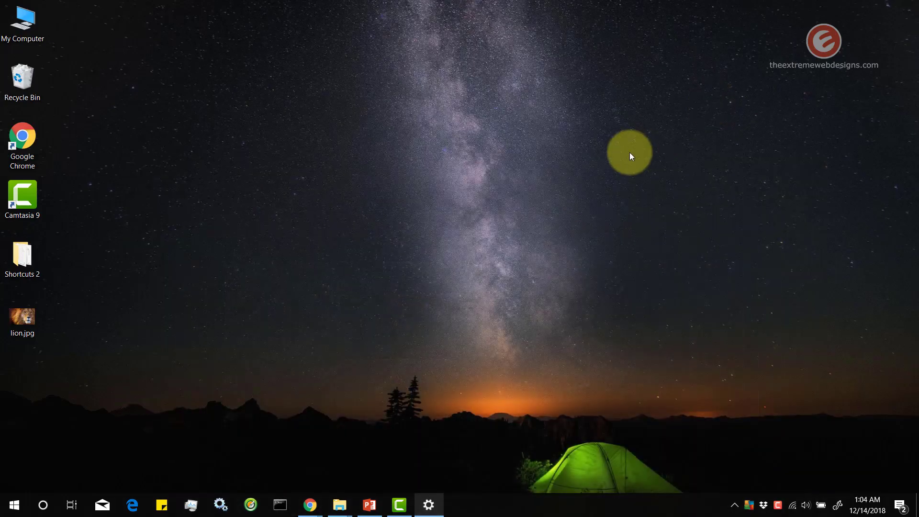